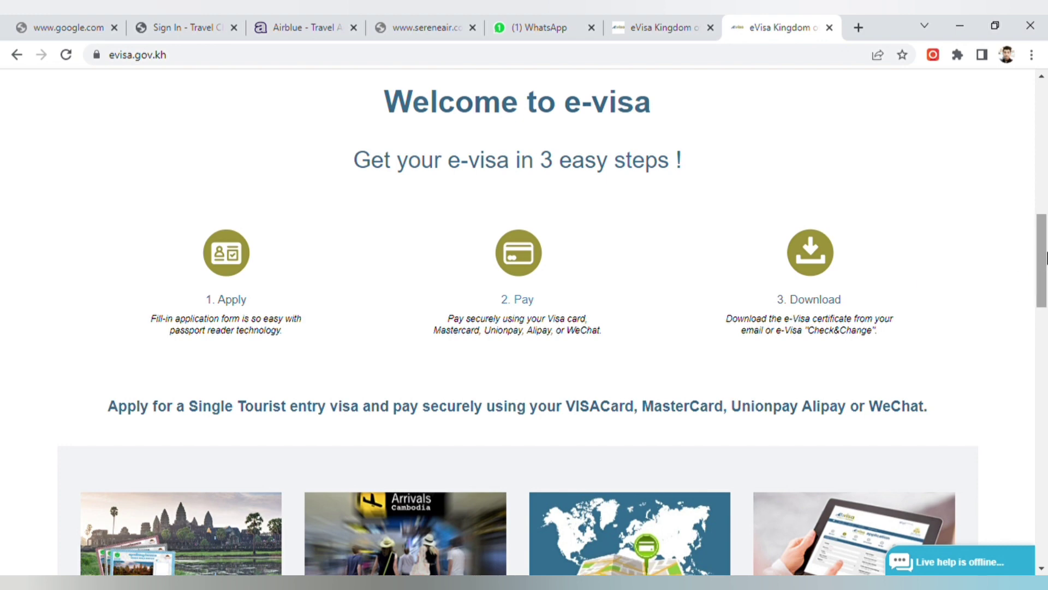
# Review the visa types, ports and payment methods on the e-visa home page, then start a new application.
pyautogui.moveTo(1044, 272); pyautogui.dragTo(1046, 355)
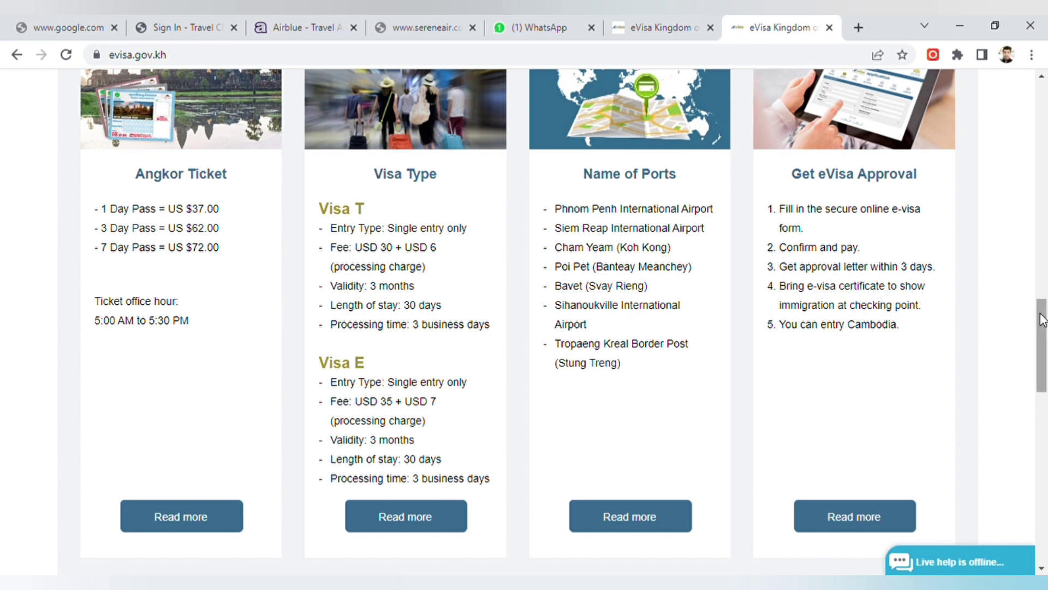
pyautogui.moveTo(1043, 319); pyautogui.dragTo(1046, 413)
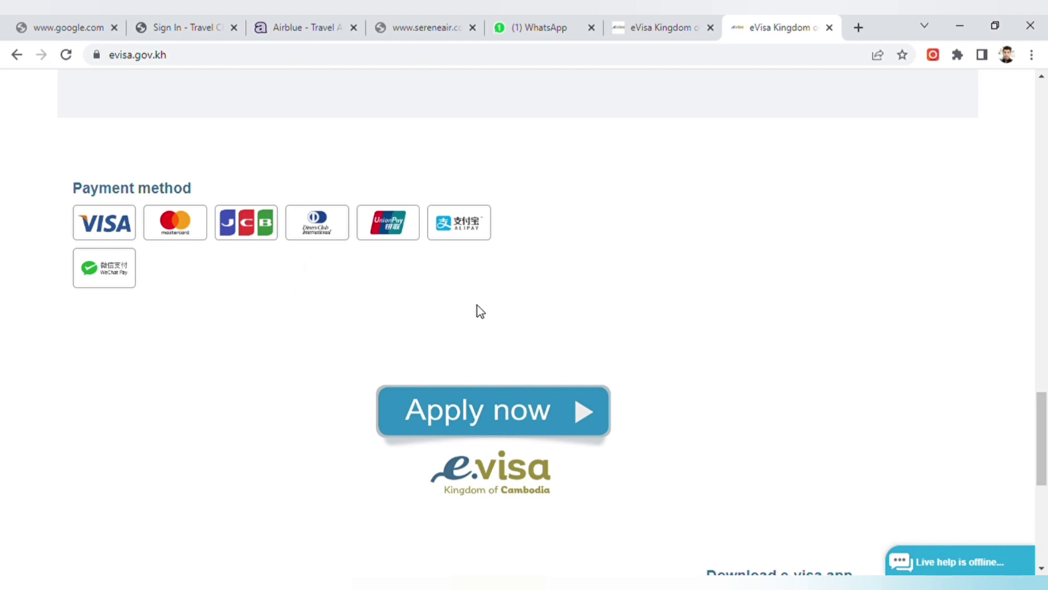
pyautogui.click(511, 419)
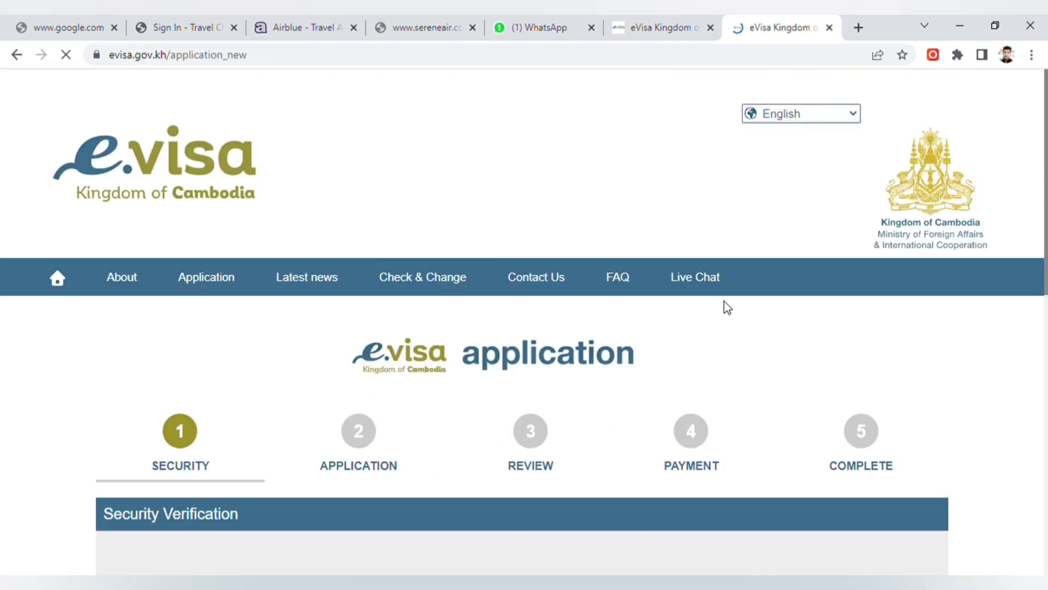
# Enter the captcha security code shown in the Security Verification section and proceed to the application form.
pyautogui.scroll(-4, 1039, 176)
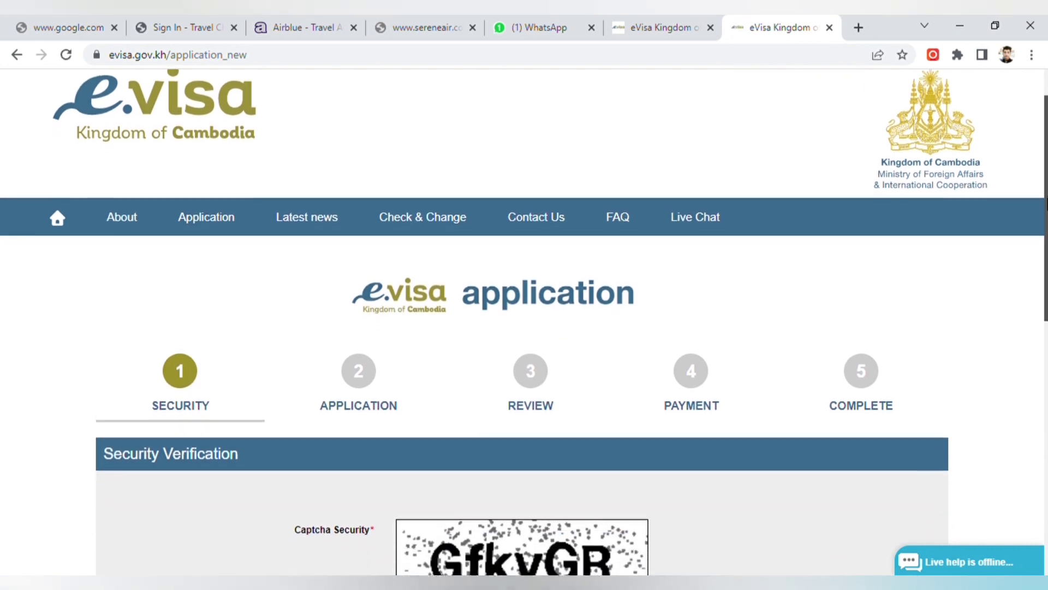
pyautogui.scroll(-1, 524, 295)
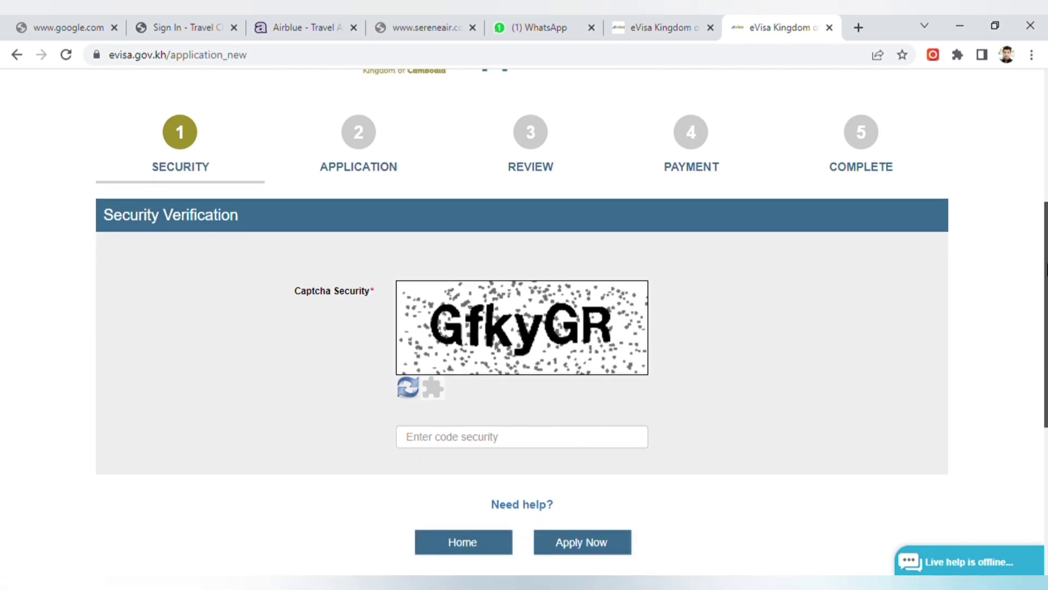
pyautogui.scroll(-1, 1038, 243)
pyautogui.click(461, 438)
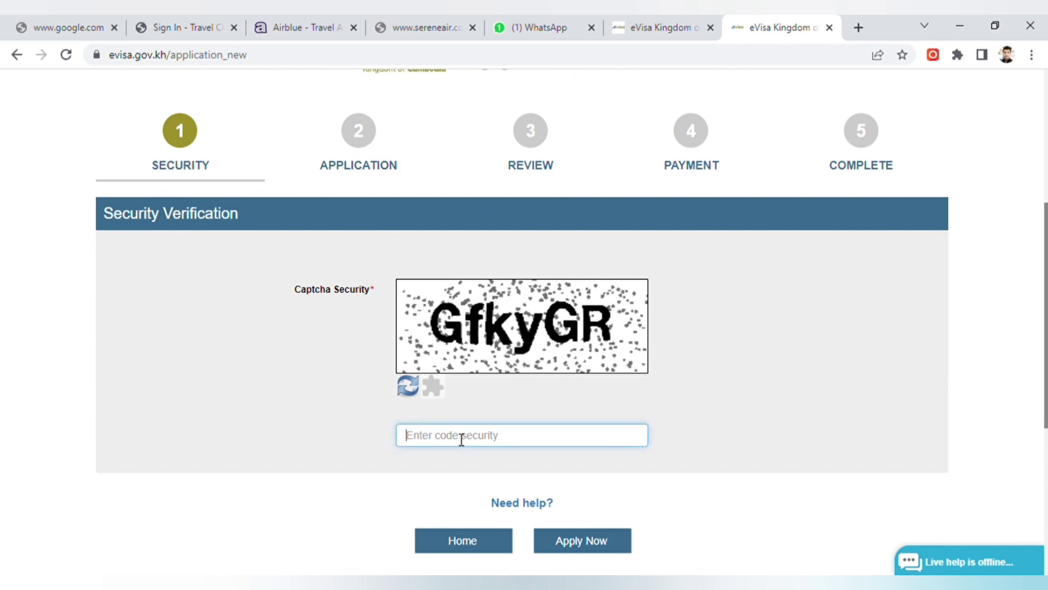
pyautogui.write('GfkyGR')
pyautogui.click(583, 545)
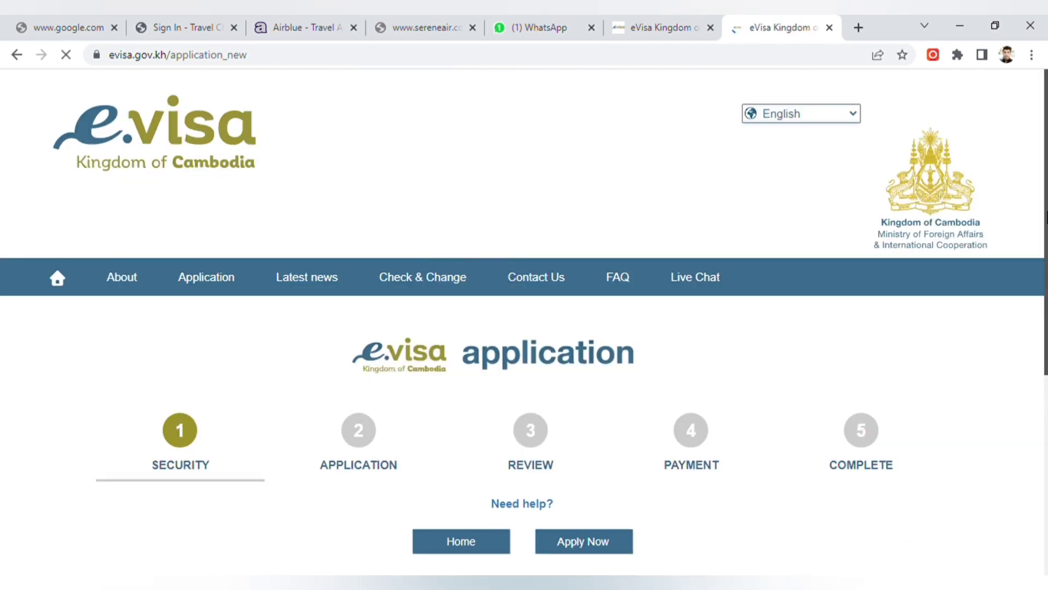
# Check the passport and application photo upload requirements in Personal Information and set the gender to Male.
pyautogui.scroll(-1, 574, 234)
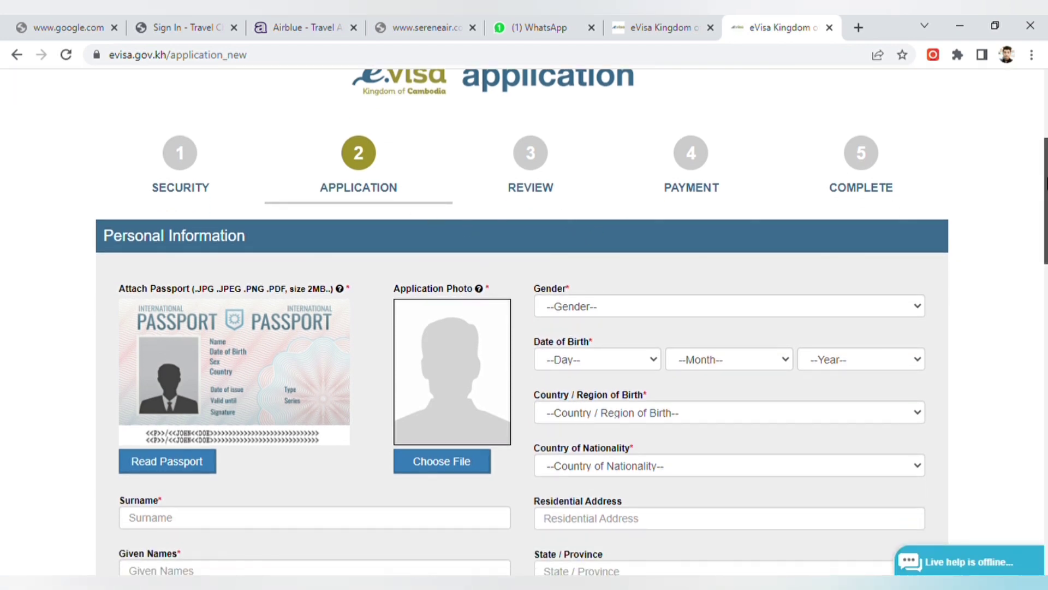
pyautogui.scroll(-2, 846, 221)
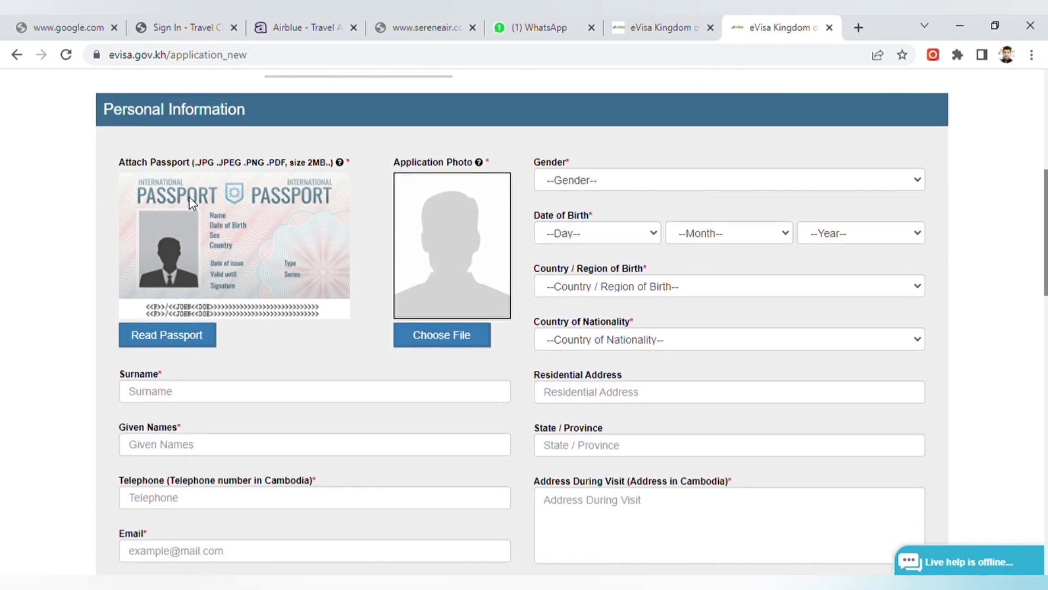
pyautogui.moveTo(339, 165)
pyautogui.moveTo(478, 164)
pyautogui.moveTo(1046, 209); pyautogui.dragTo(1046, 224)
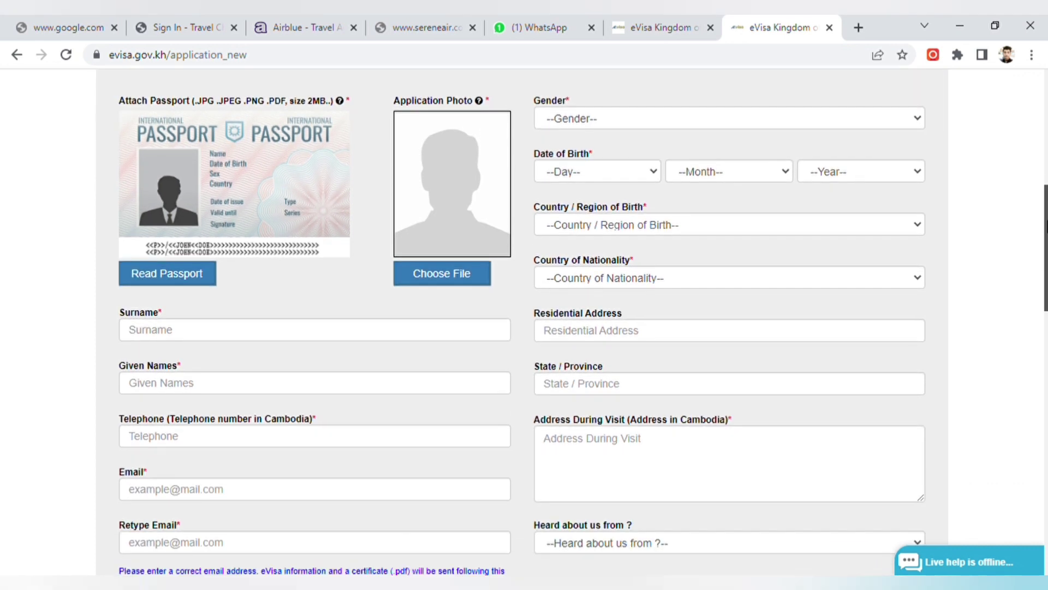
pyautogui.click(739, 126)
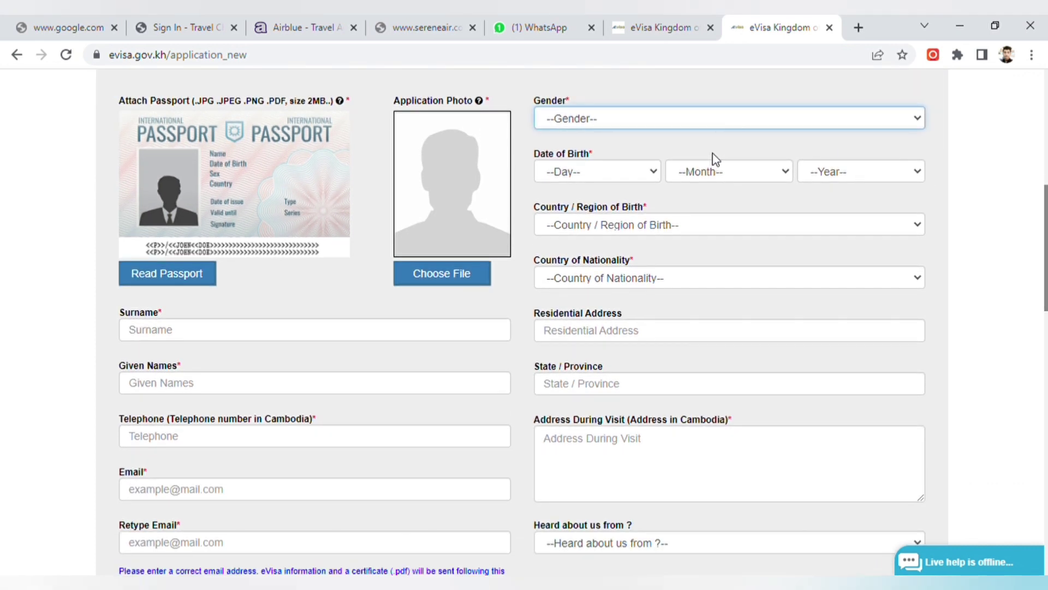
pyautogui.click(712, 153)
# Set both the country of birth and the country of nationality to Pakistan.
pyautogui.click(638, 225)
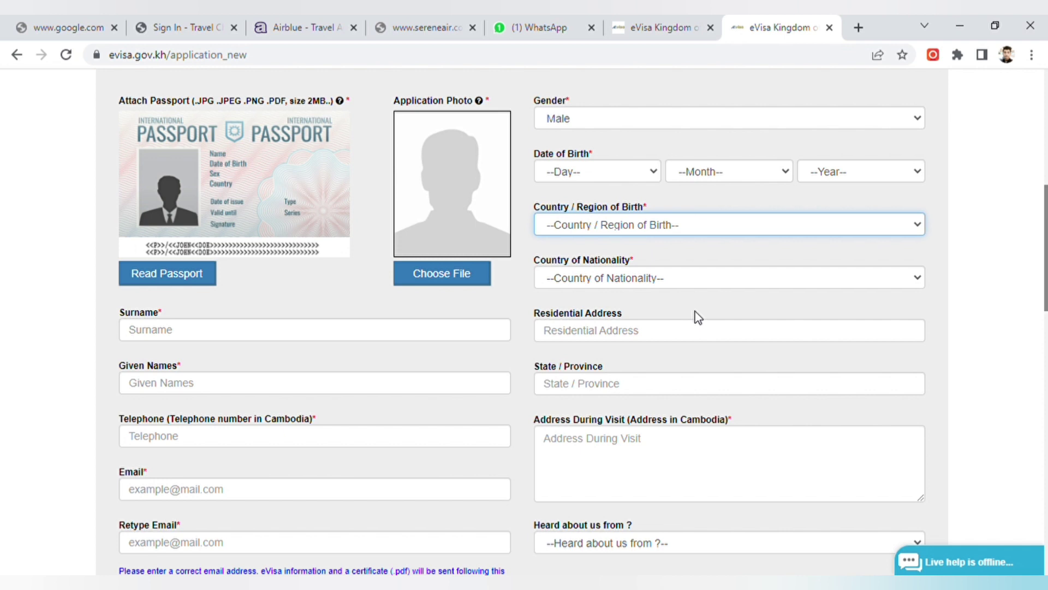
pyautogui.press('p')
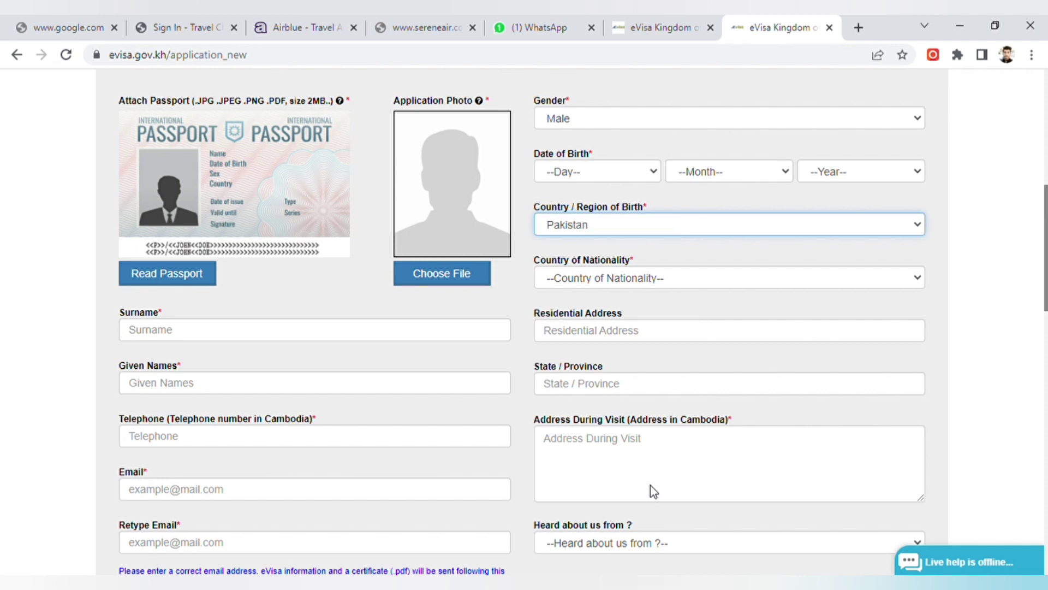
pyautogui.click(676, 279)
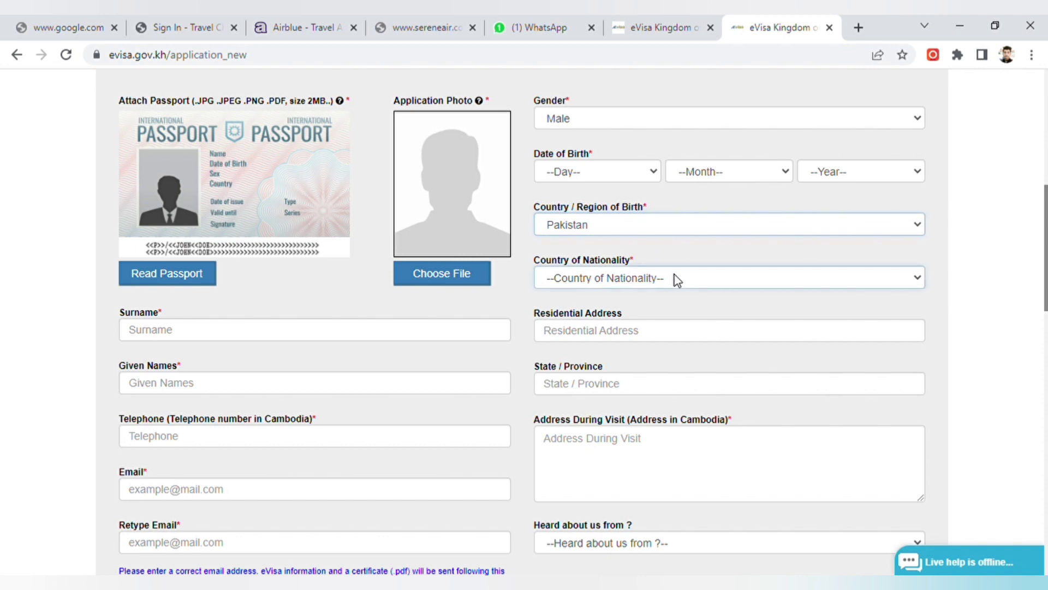
pyautogui.press('p')
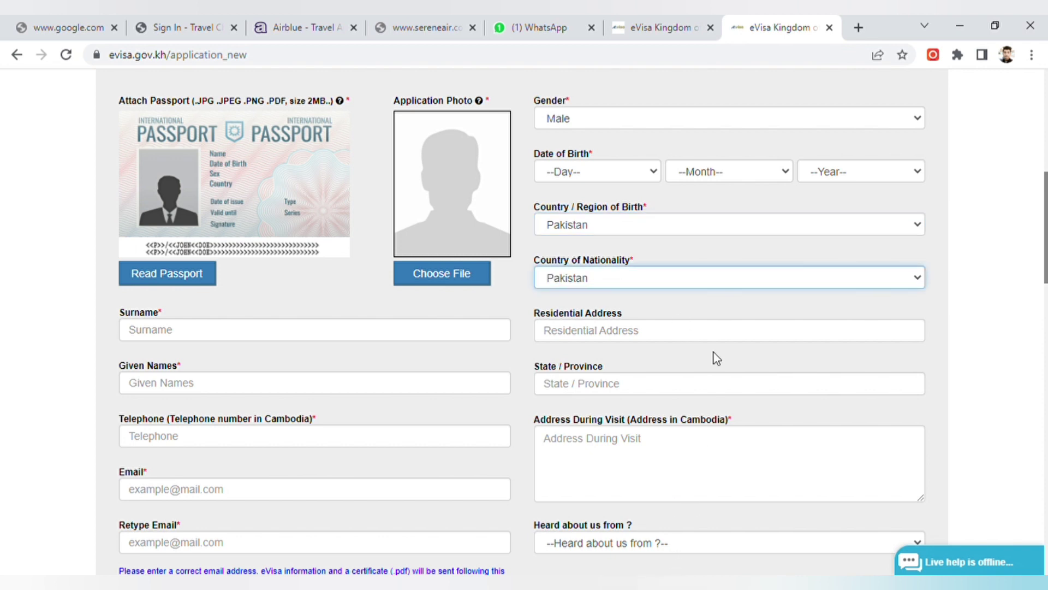
# Examine the name and contact fields, passport details, visa type, supporting documents, purpose and travel date fields of the application form.
pyautogui.moveTo(1044, 256); pyautogui.dragTo(1044, 273)
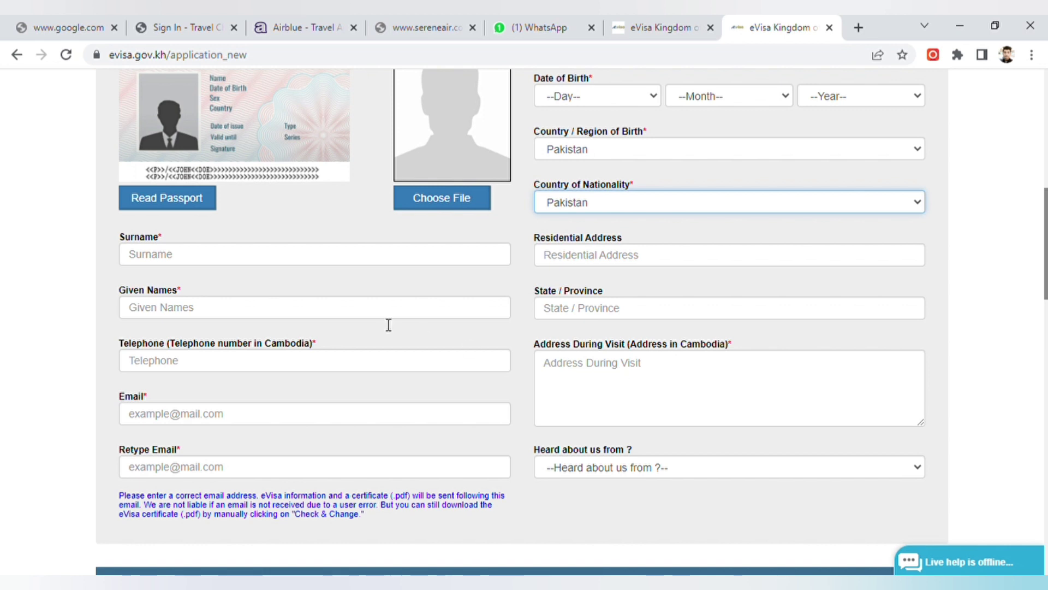
pyautogui.moveTo(147, 261)
pyautogui.click(166, 316)
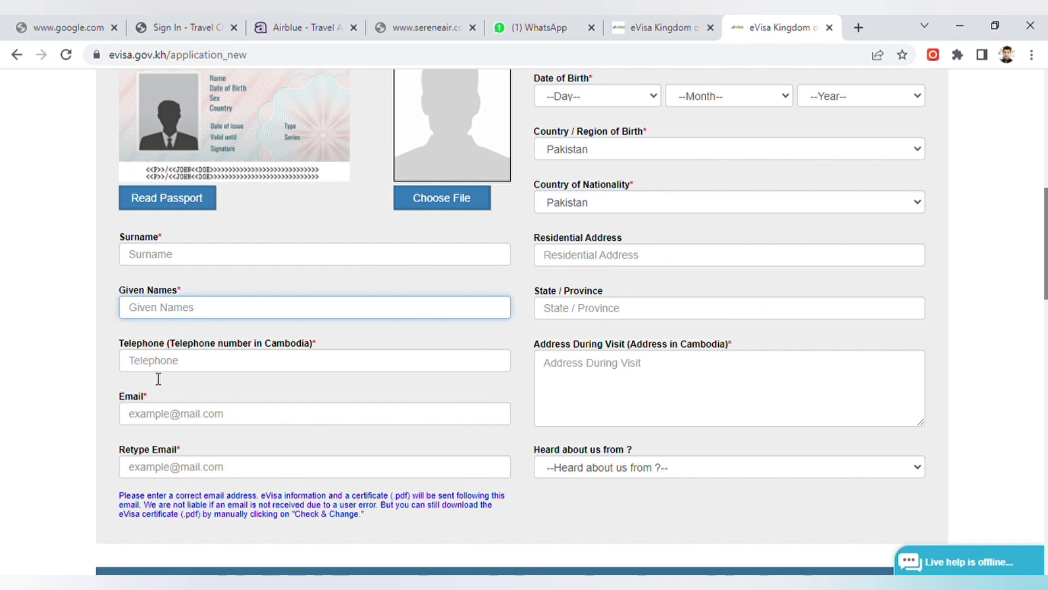
pyautogui.click(106, 376)
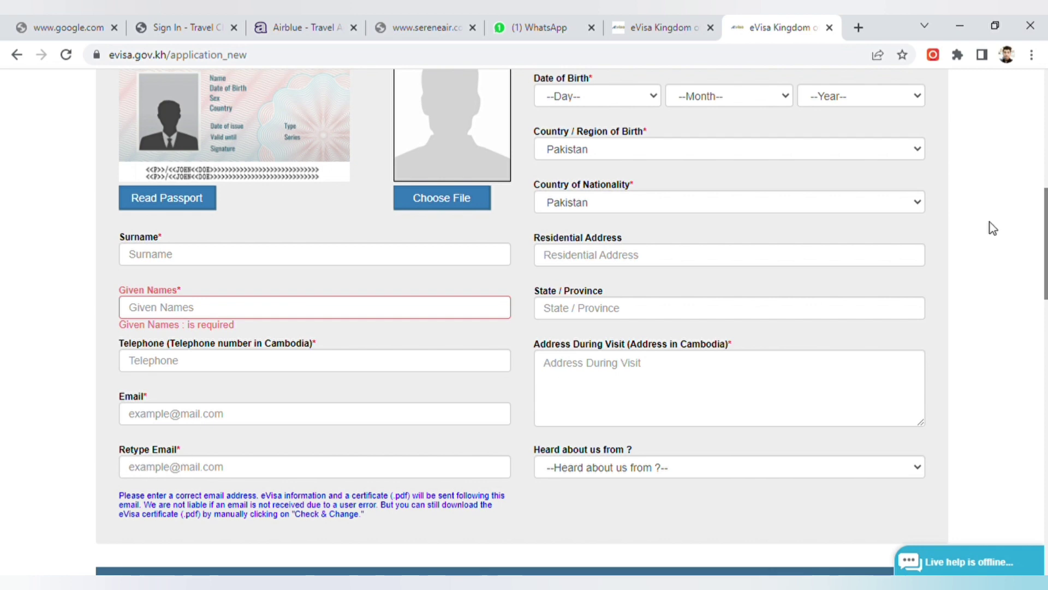
pyautogui.moveTo(1045, 227); pyautogui.dragTo(1045, 329)
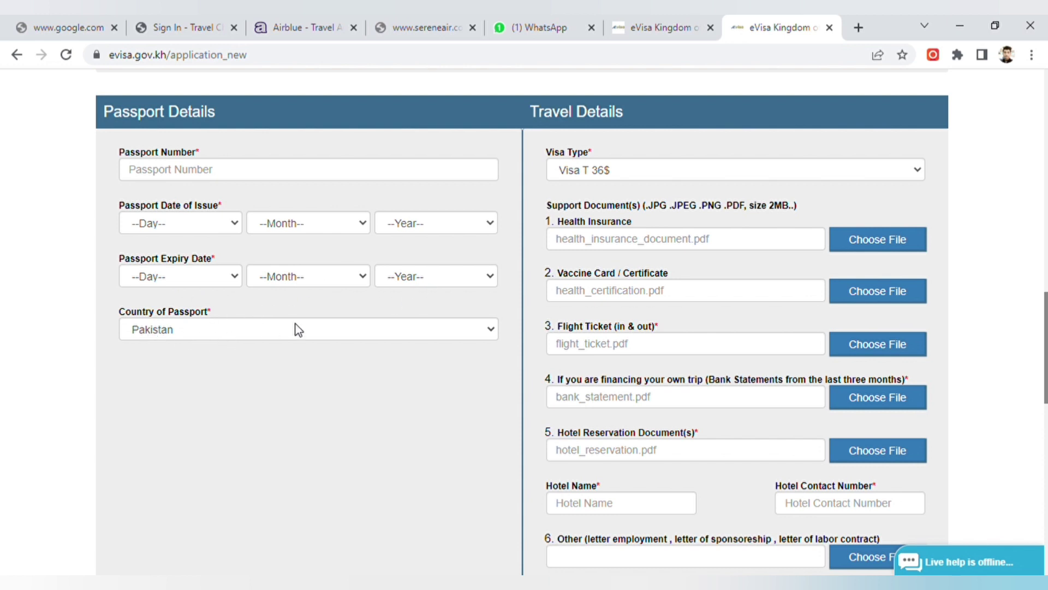
pyautogui.click(650, 173)
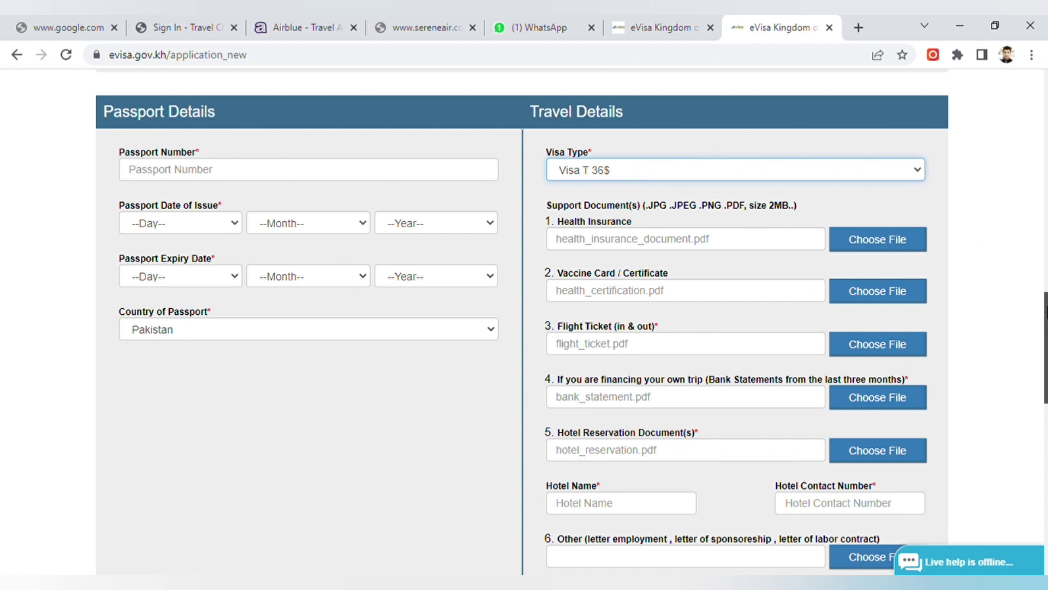
pyautogui.scroll(-1, 1045, 322)
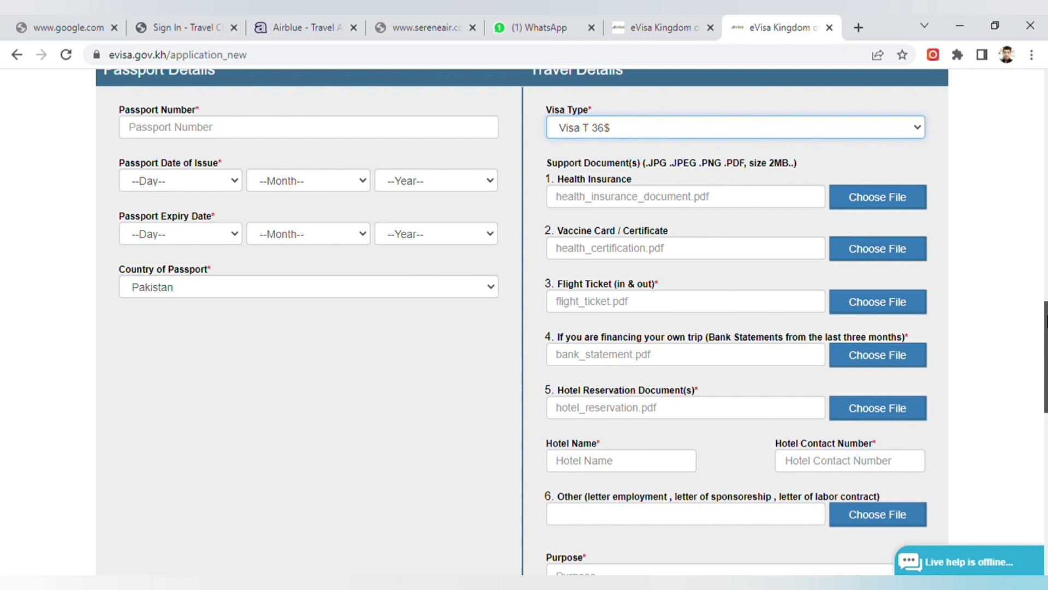
pyautogui.scroll(-1, 709, 327)
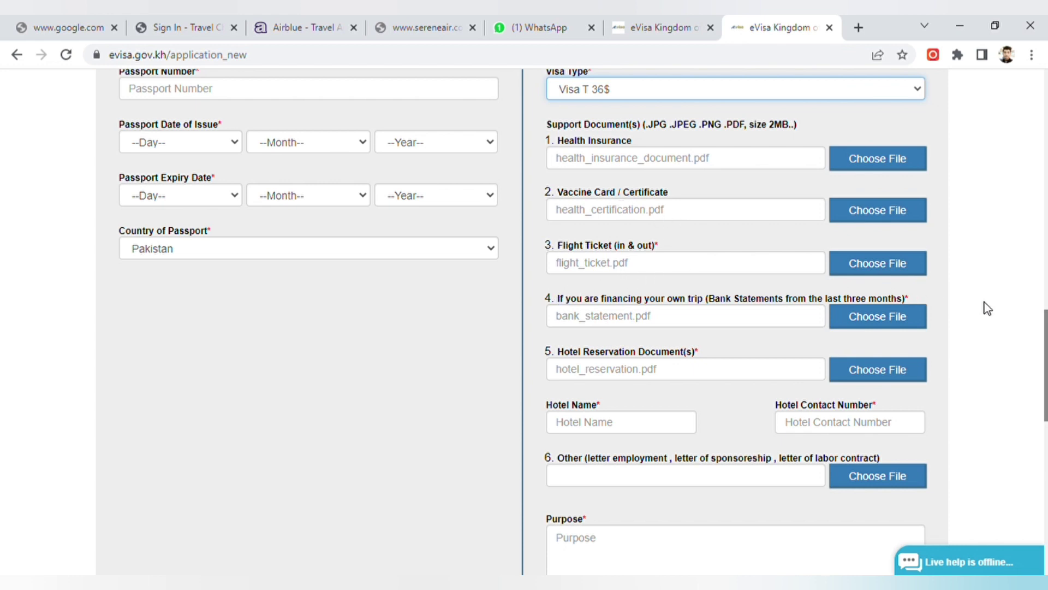
pyautogui.scroll(-1, 984, 303)
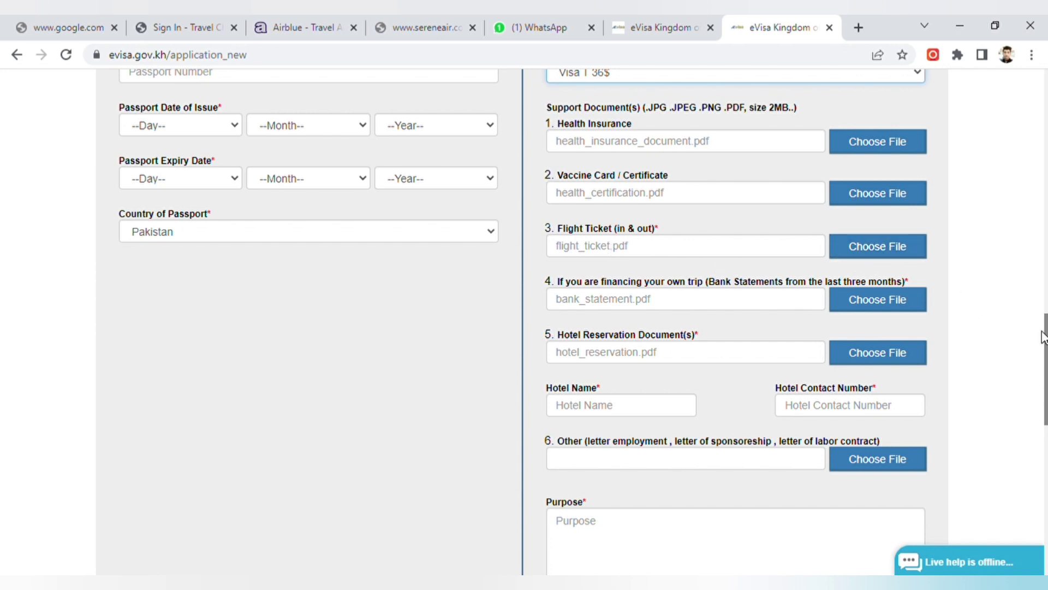
pyautogui.scroll(-1, 1044, 350)
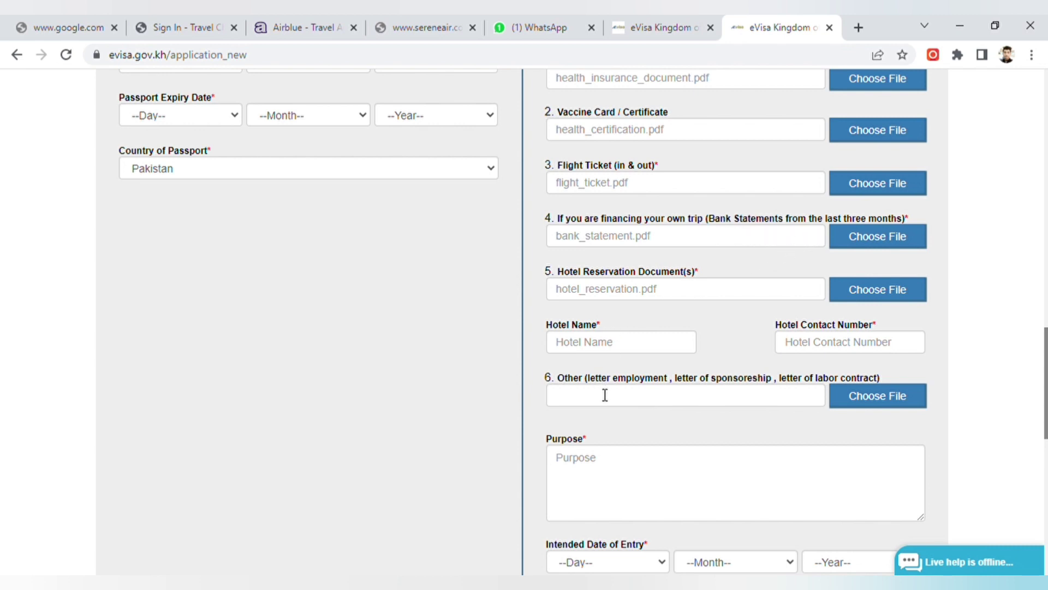
pyautogui.click(635, 405)
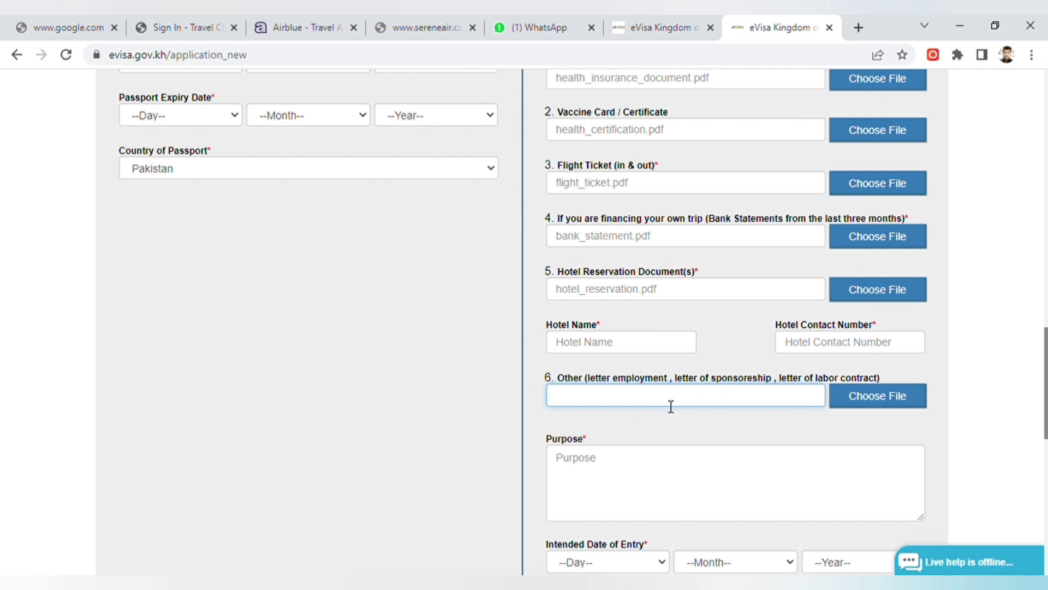
pyautogui.scroll(-3, 772, 426)
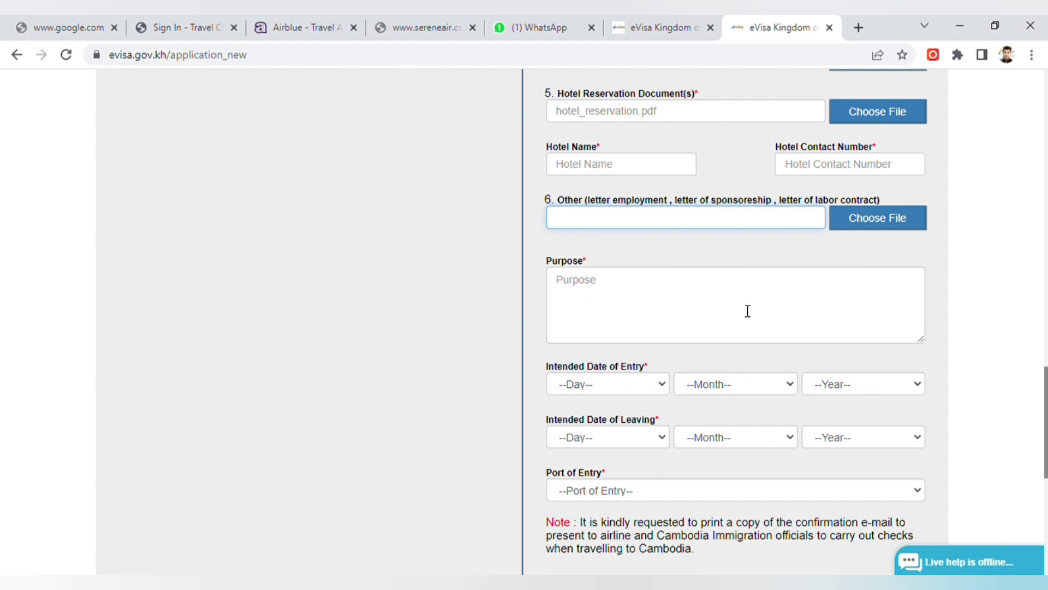
pyautogui.scroll(-3, 1046, 420)
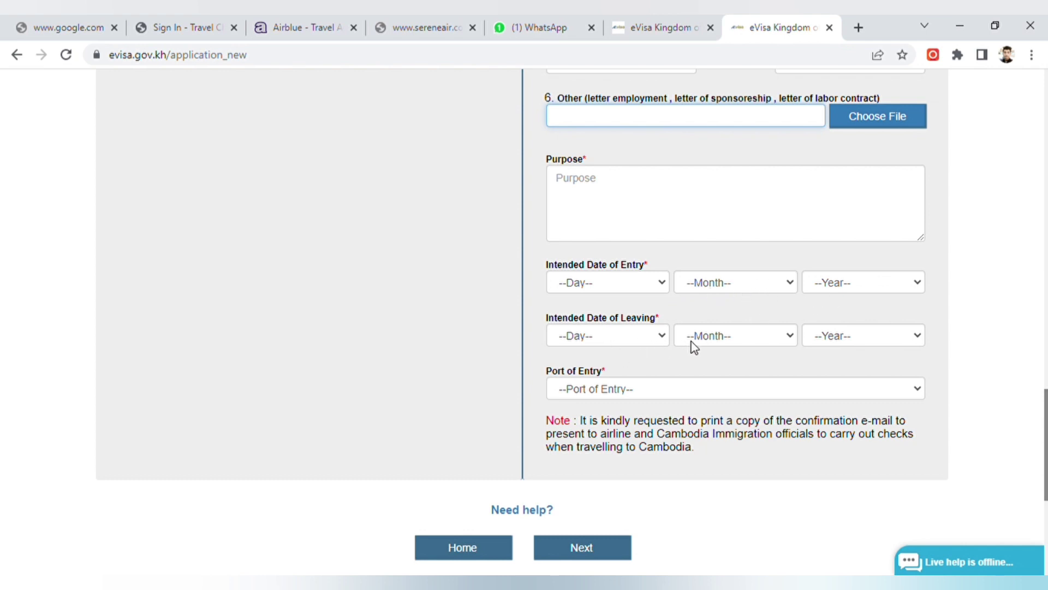
# Set the port of entry to Phnom Penh International Airport and try to continue to the review stage.
pyautogui.click(677, 395)
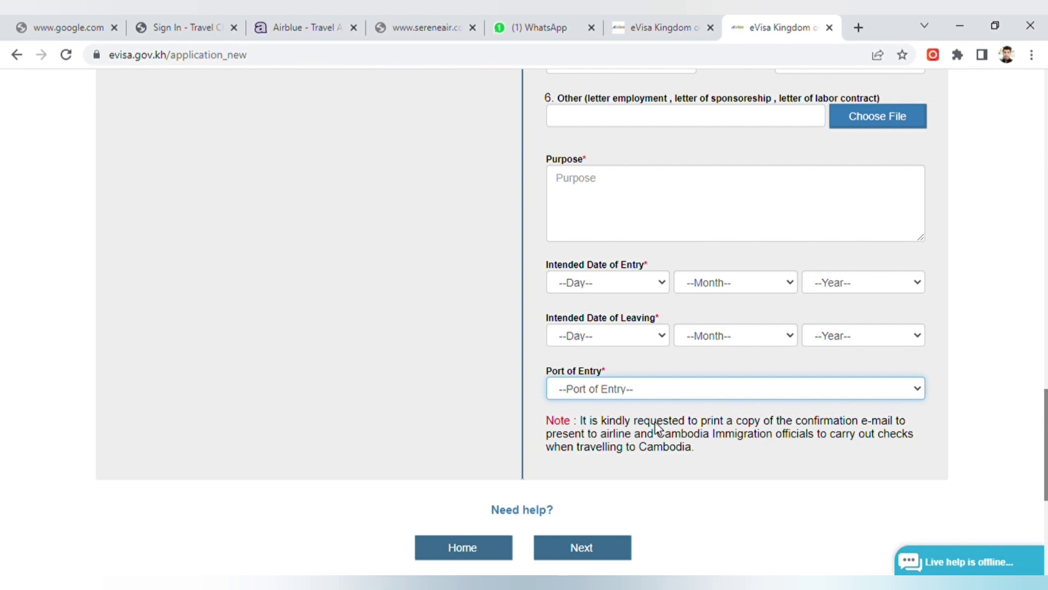
pyautogui.press('Down')
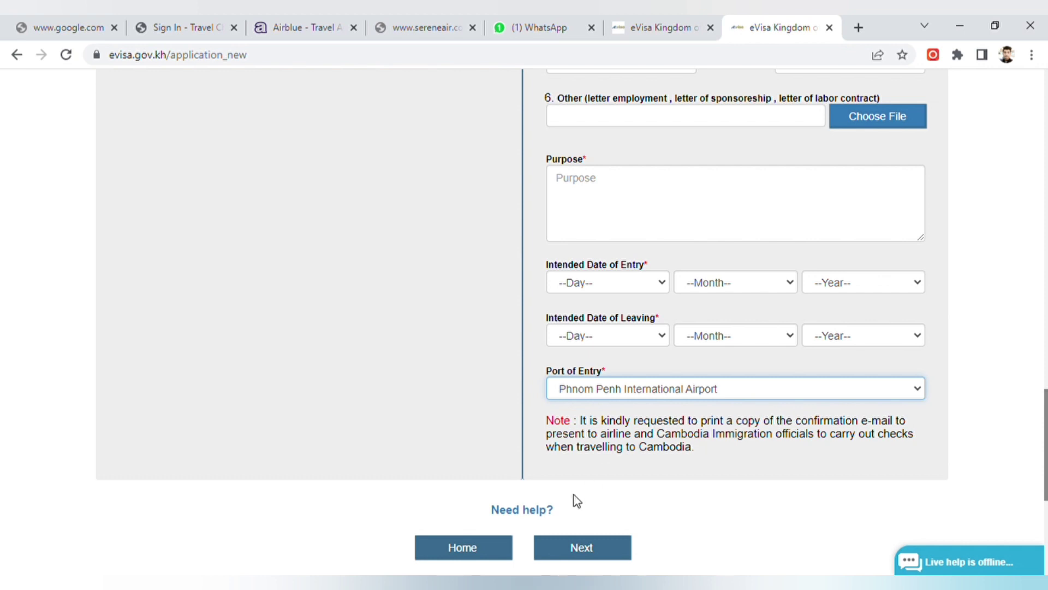
pyautogui.click(584, 547)
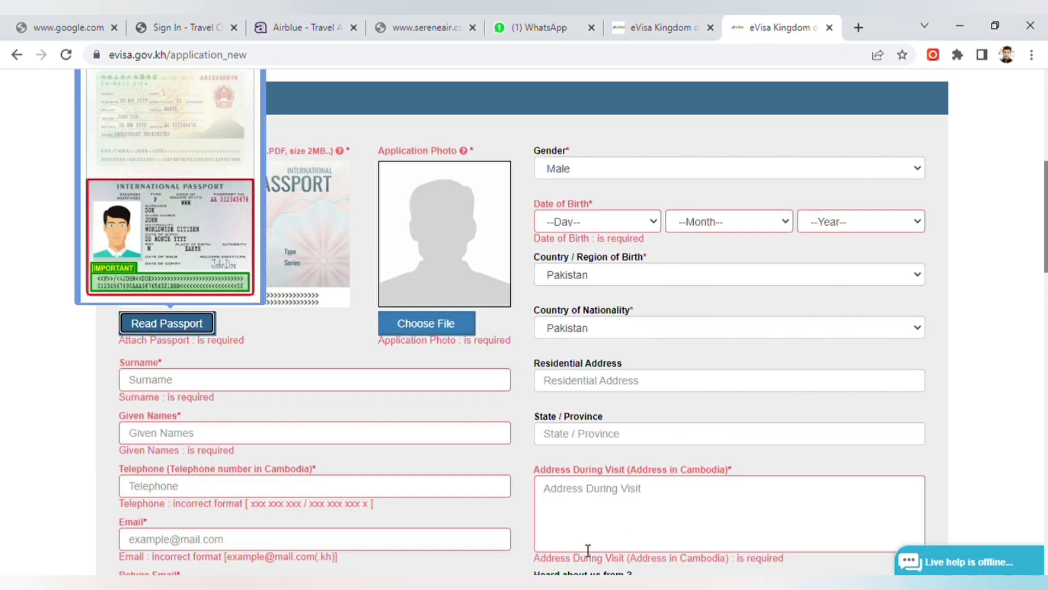
pyautogui.click(991, 388)
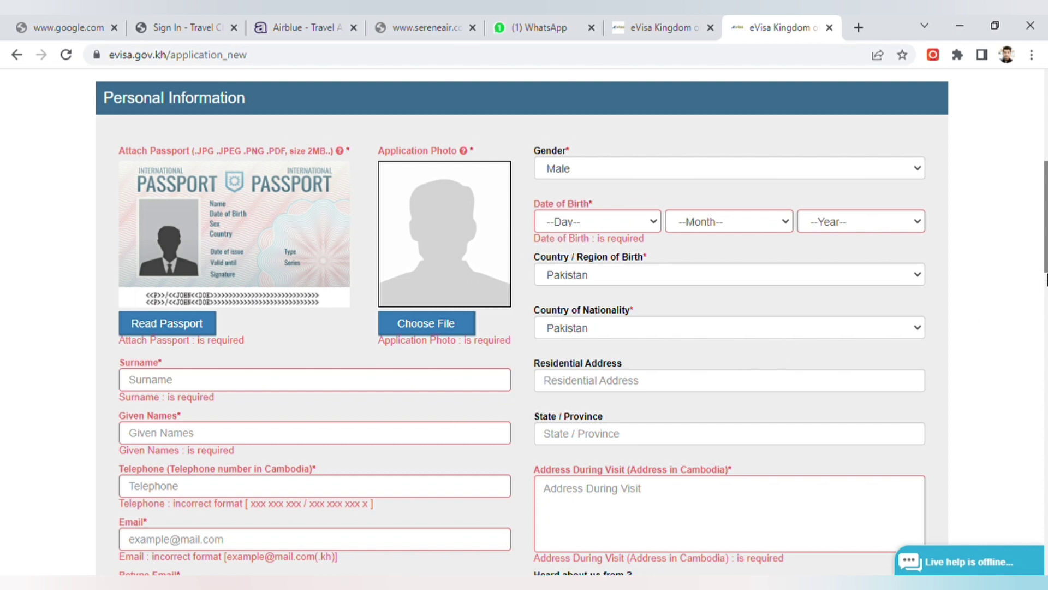
# Examine the application's stages from Security to Complete and the flagged required fields in Personal Information.
pyautogui.scroll(5, 543, 357)
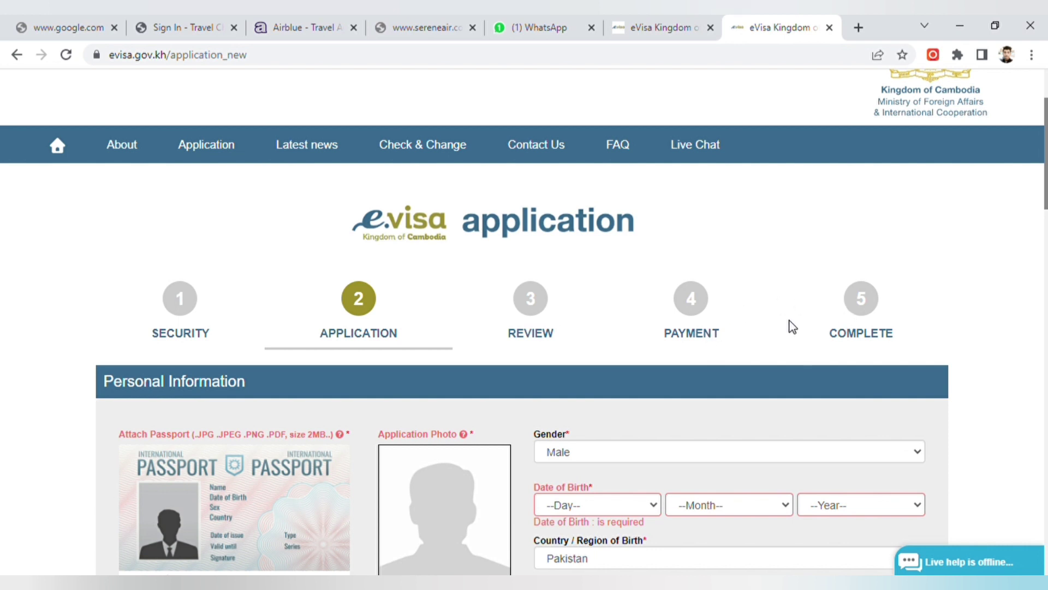
pyautogui.scroll(-3, 790, 320)
pyautogui.scroll(1, 879, 238)
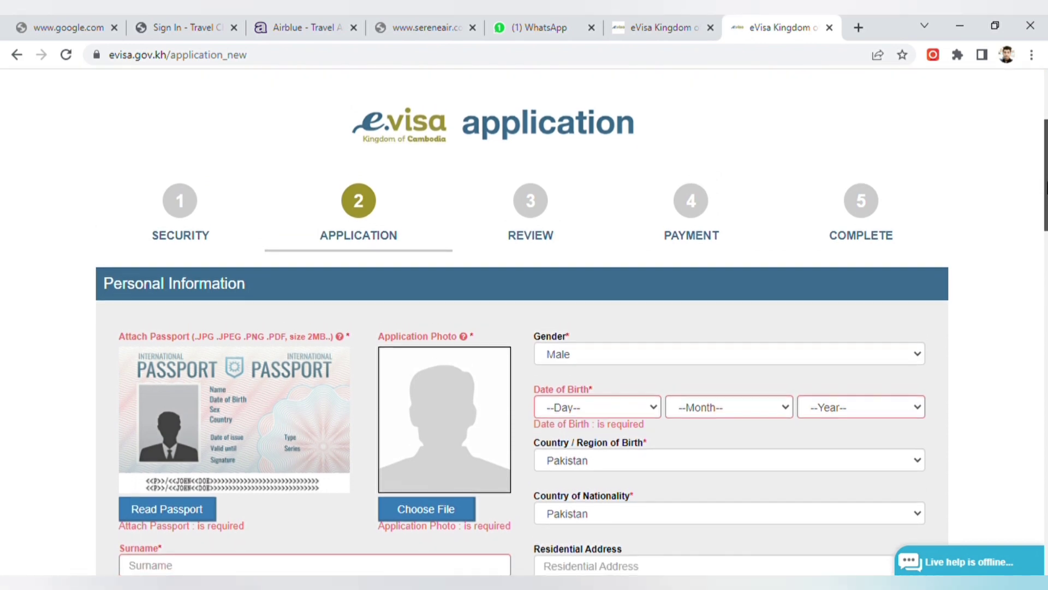
pyautogui.scroll(4, 1046, 158)
pyautogui.scroll(1, 1045, 158)
pyautogui.scroll(-2, 1046, 158)
pyautogui.scroll(2, 1045, 159)
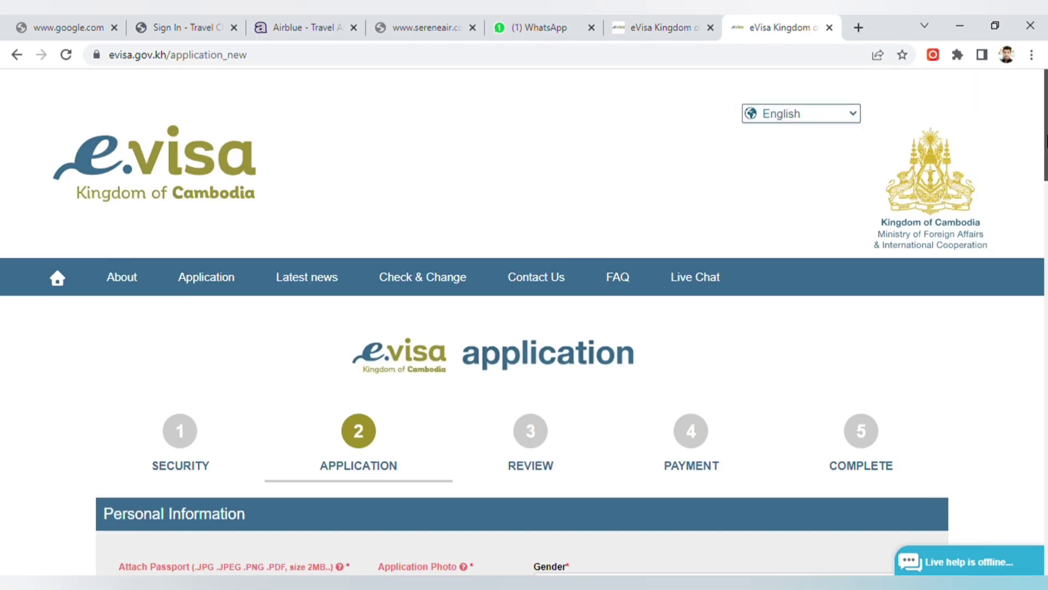
pyautogui.scroll(-1, 1045, 147)
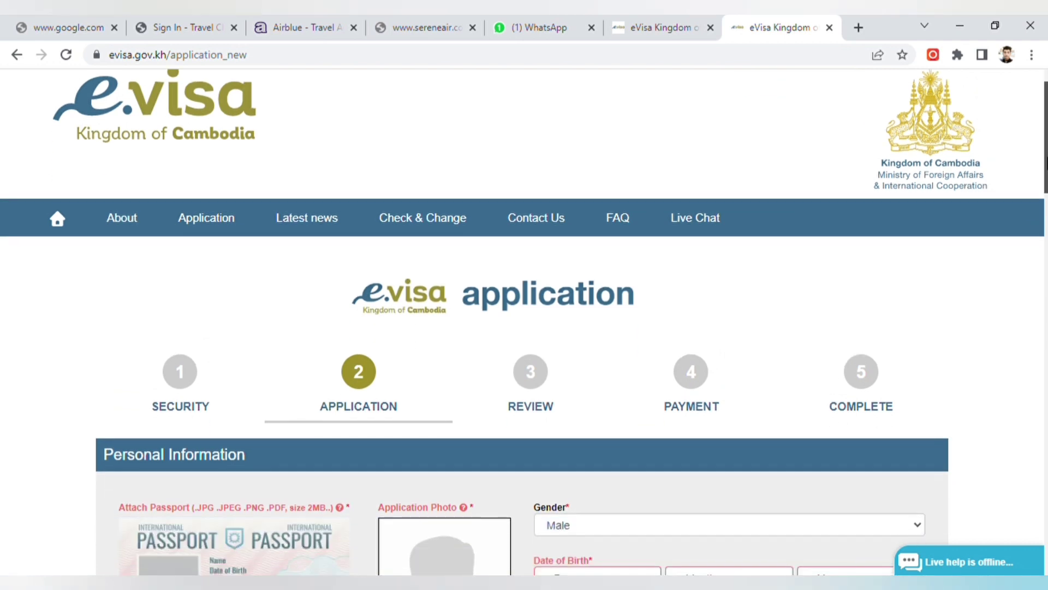